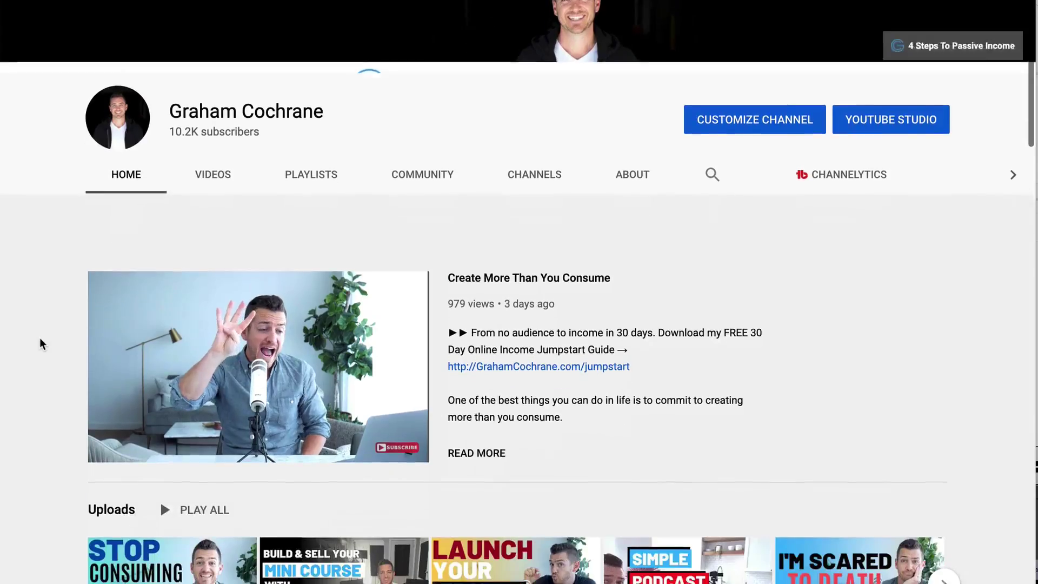
- Scroll the YouTube channel home page down to the Uploads and Popular uploads rows
scroll(40, 337, "down", 3)
scroll(40, 339, "down", 3)
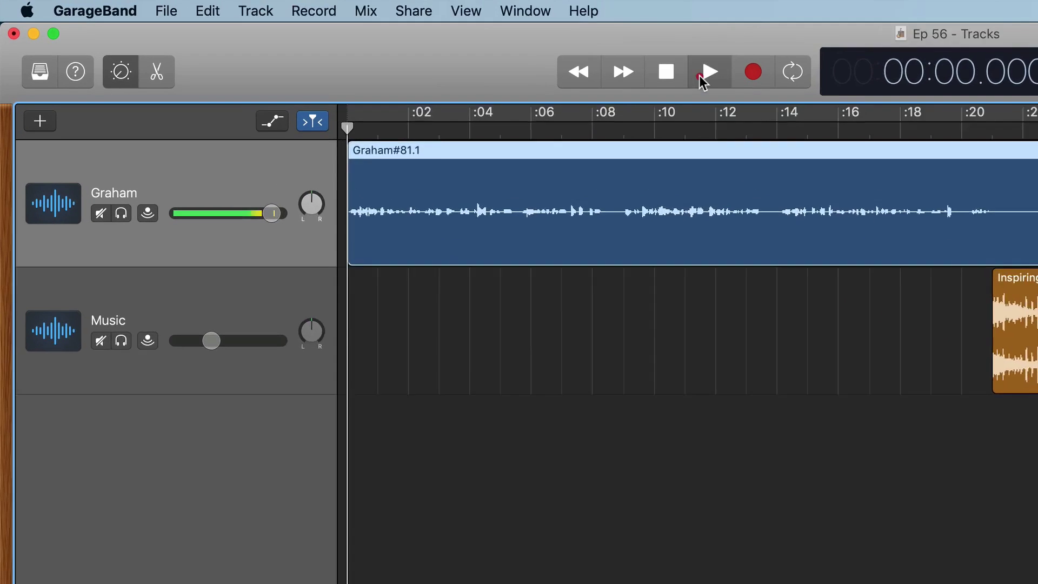
left_click(388, 39)
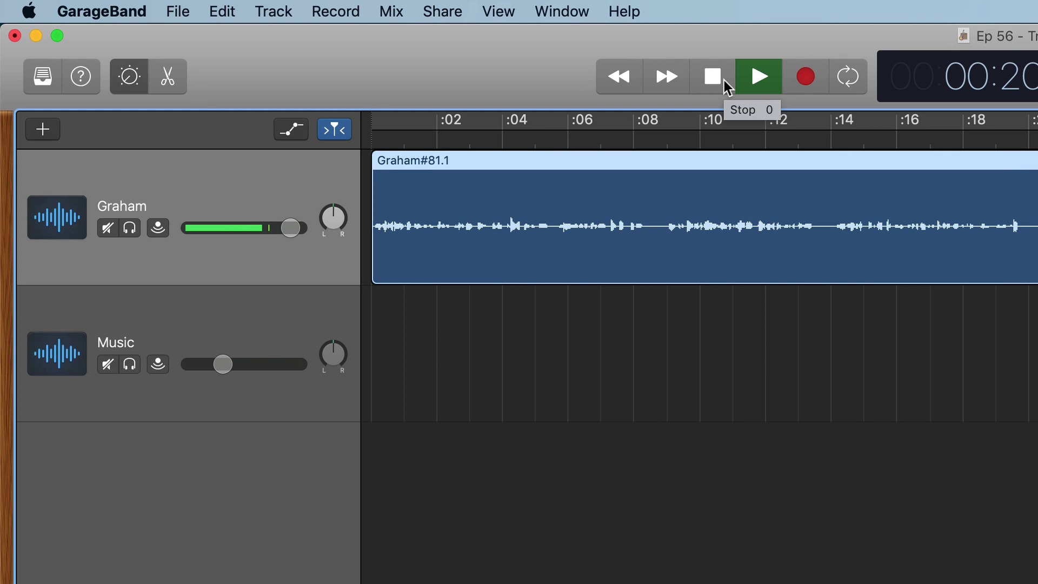
left_click(726, 81)
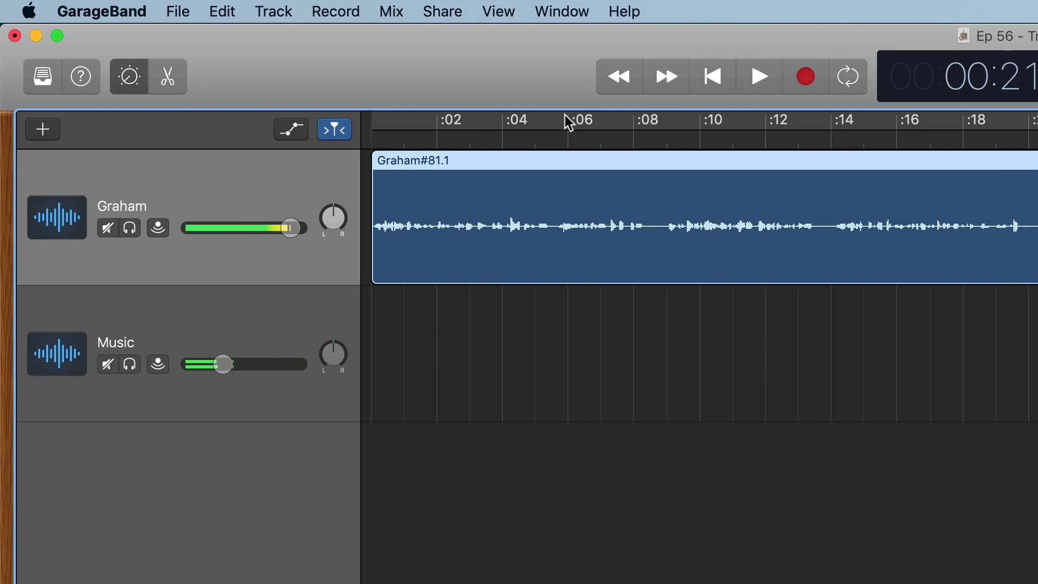
left_click(372, 139)
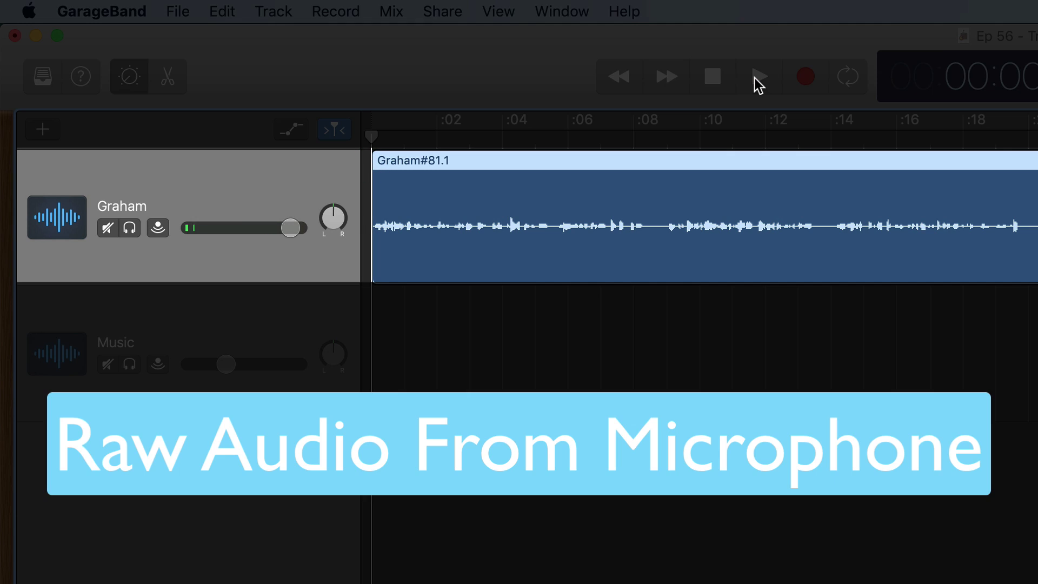
left_click(755, 79)
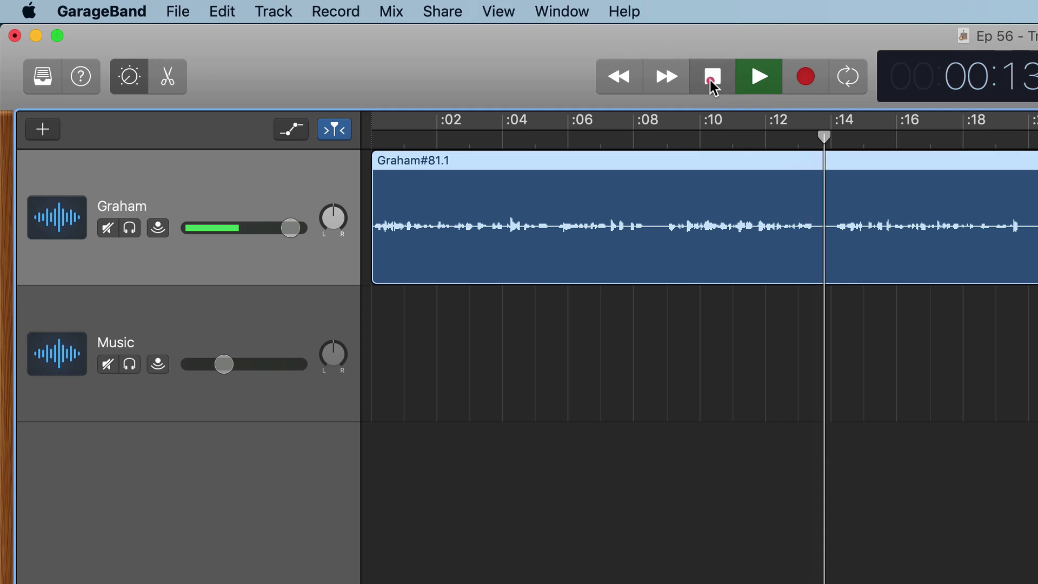
left_click(711, 81)
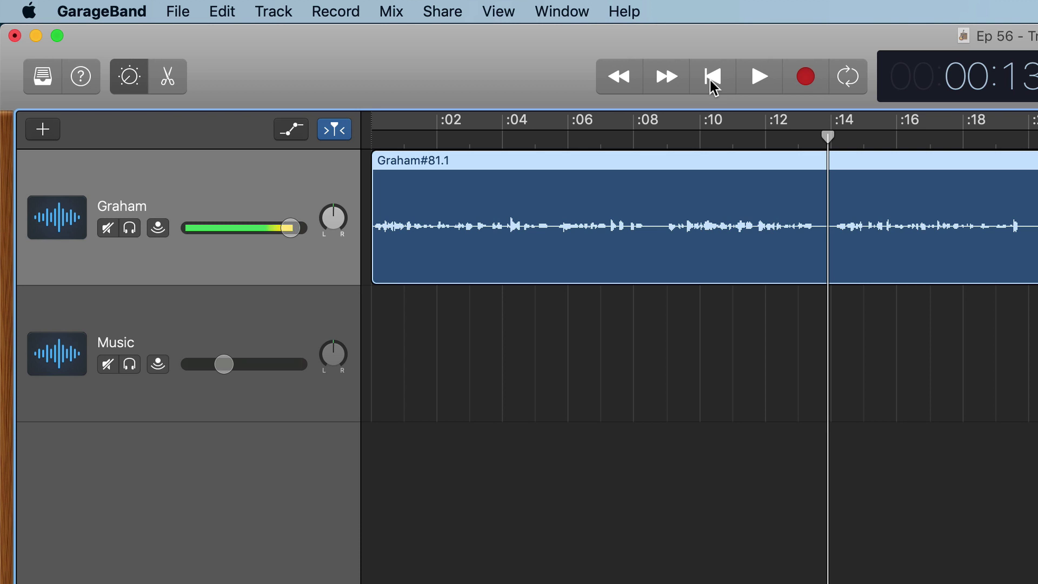
left_click(713, 80)
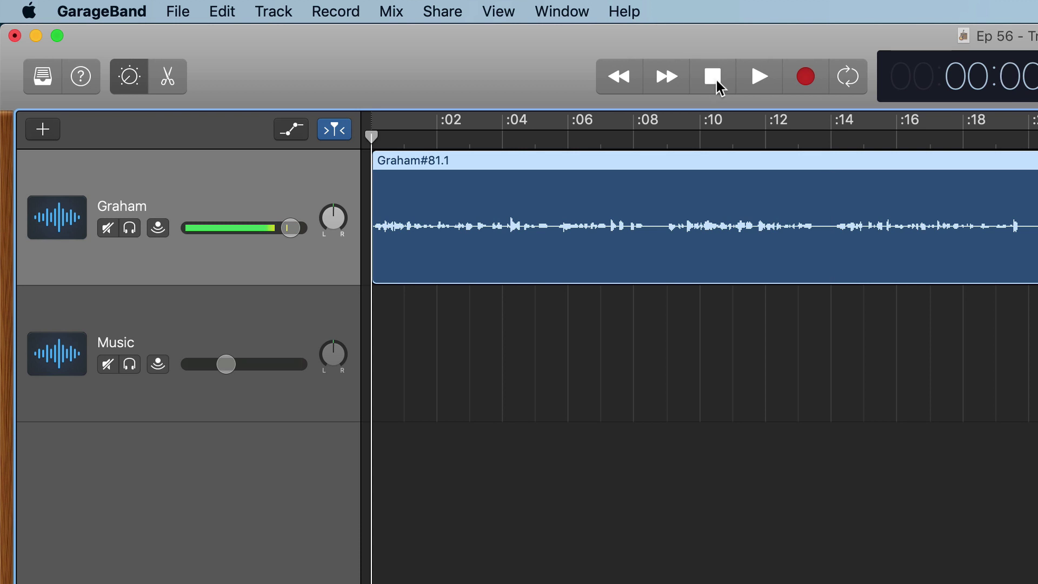
left_click(755, 82)
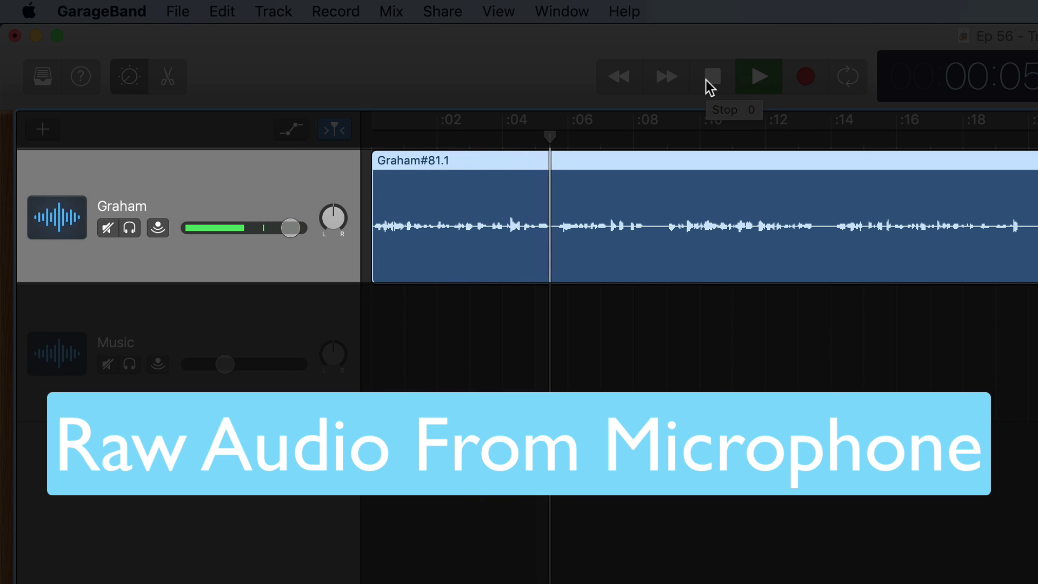
left_click(712, 78)
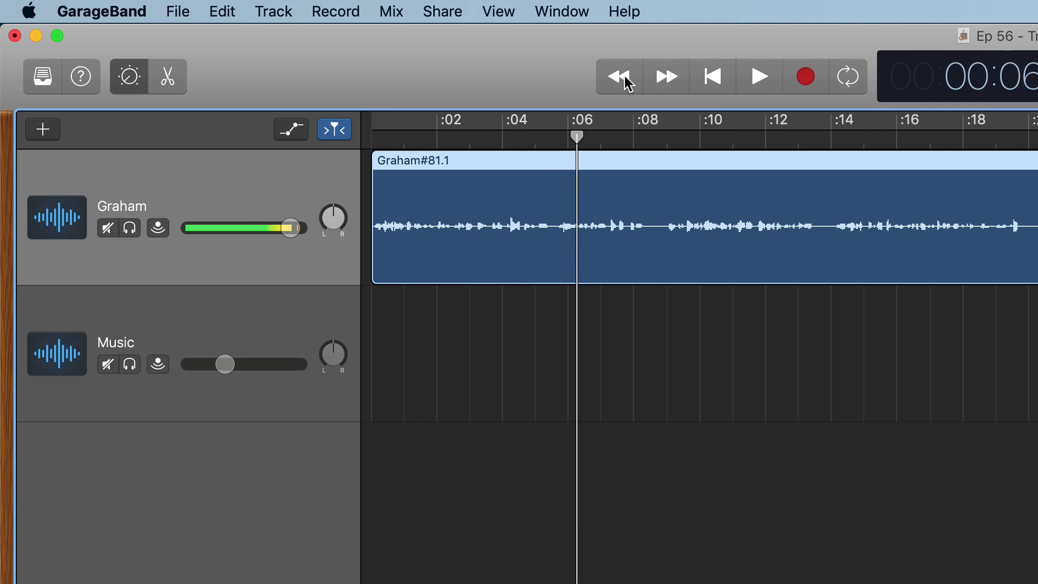
left_click(713, 77)
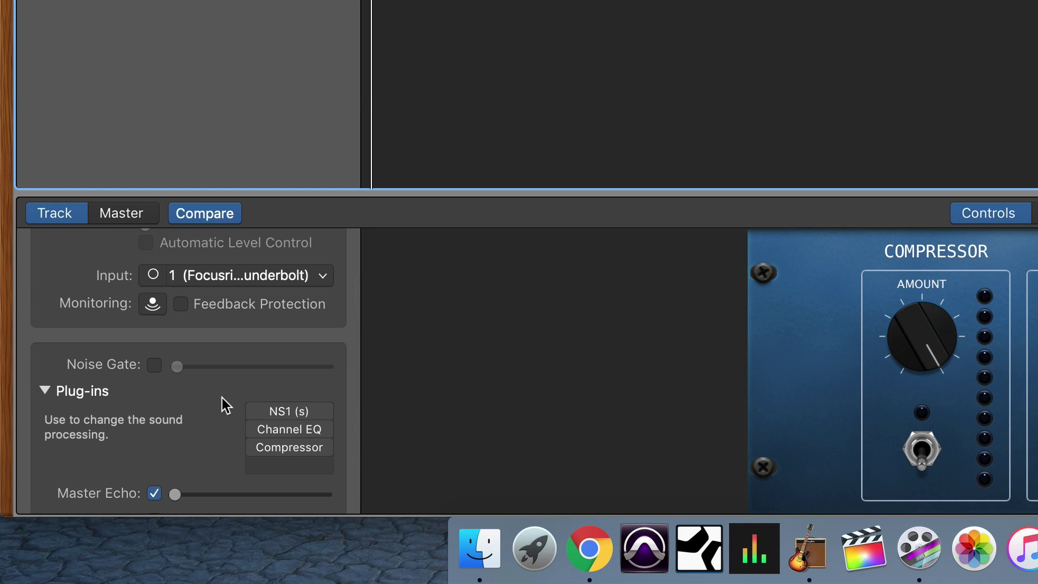
- Open the vocal track's NS1 Noise Suppressor window from Plug-ins and move it to the centre
left_click(222, 397)
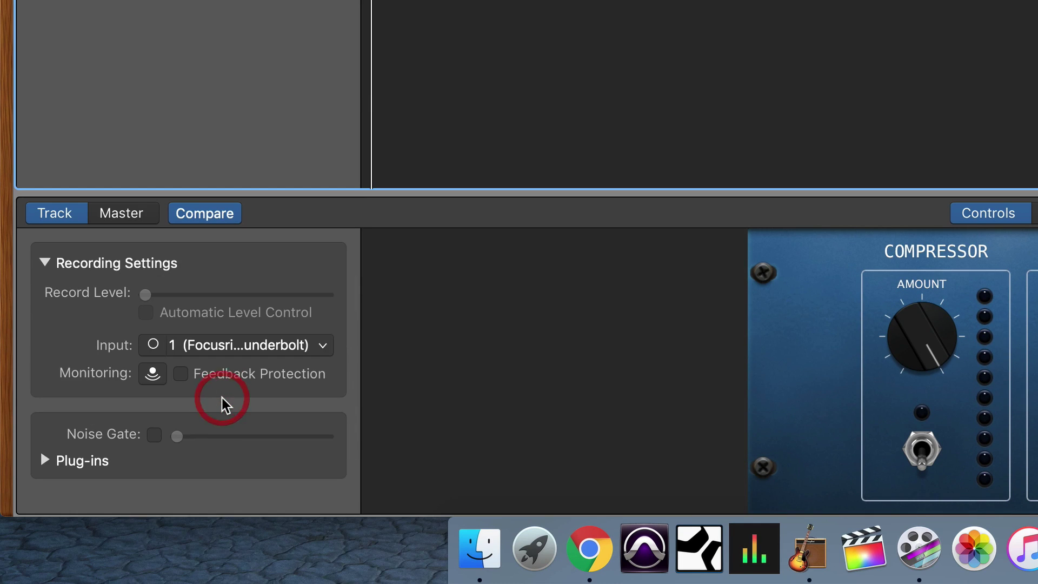
scroll(219, 345, "down", 1)
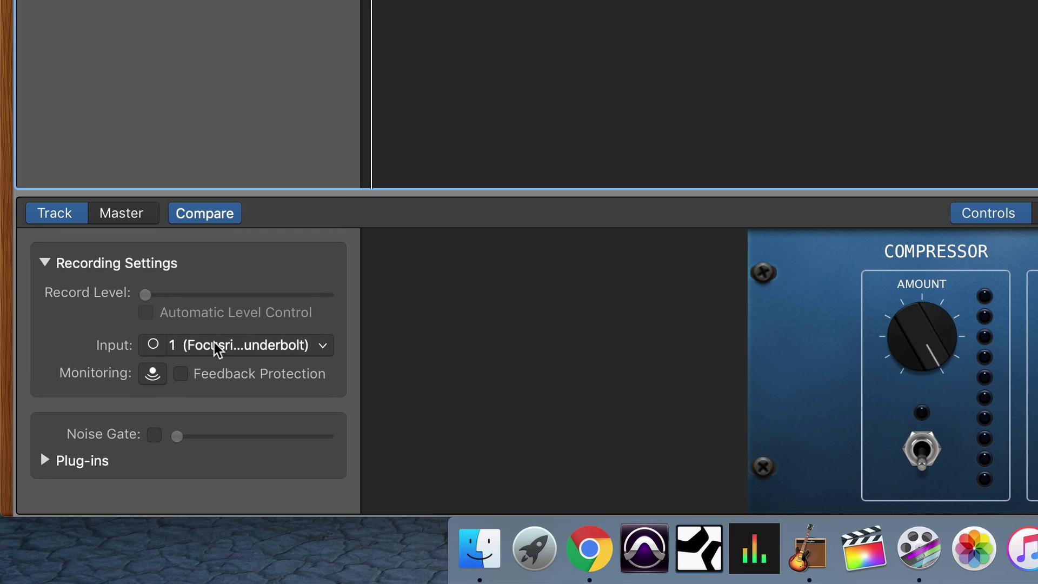
left_click(43, 459)
scroll(216, 411, "down", 3)
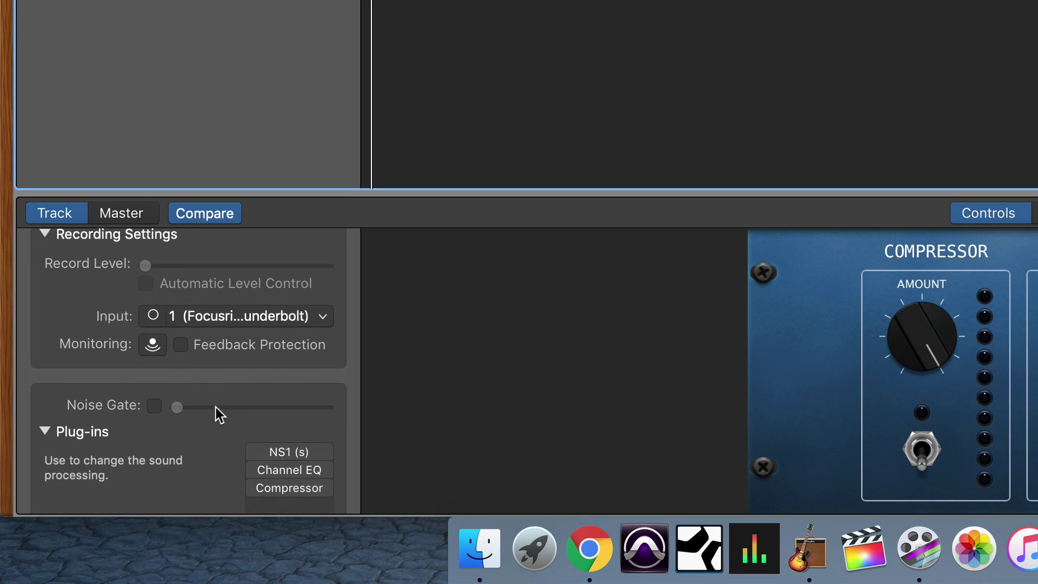
left_click(279, 430)
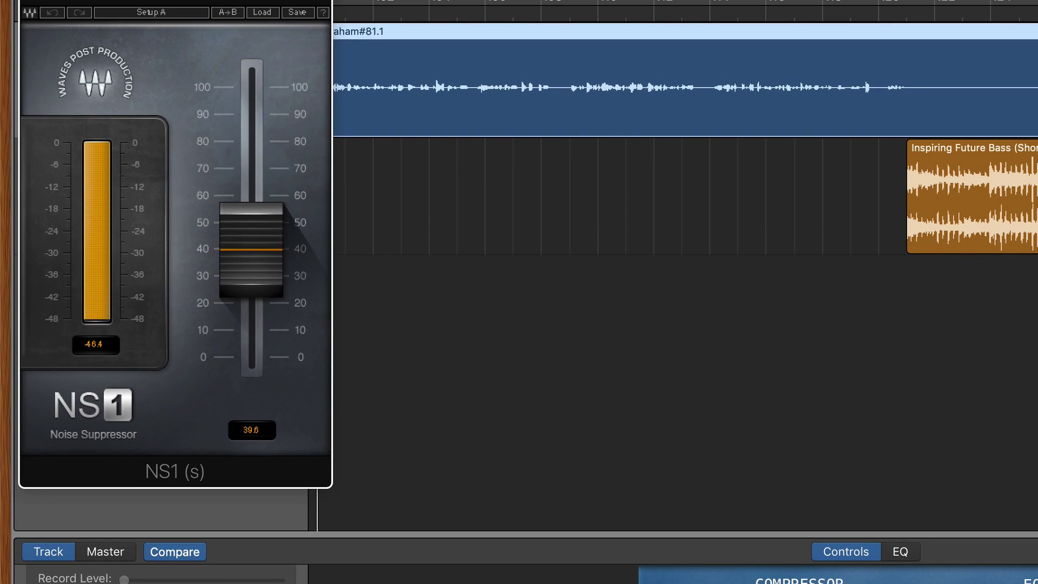
left_click_drag(218, 0, 534, 40)
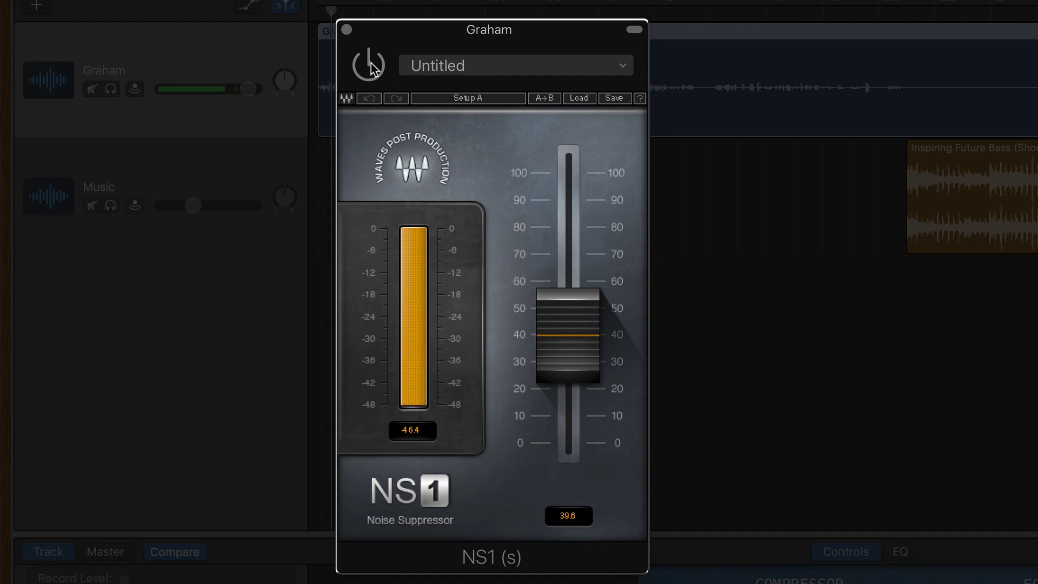
- A/B the NS1 noise suppressor on the vocal, leave it on at 39.6, and close its window
left_click(370, 65)
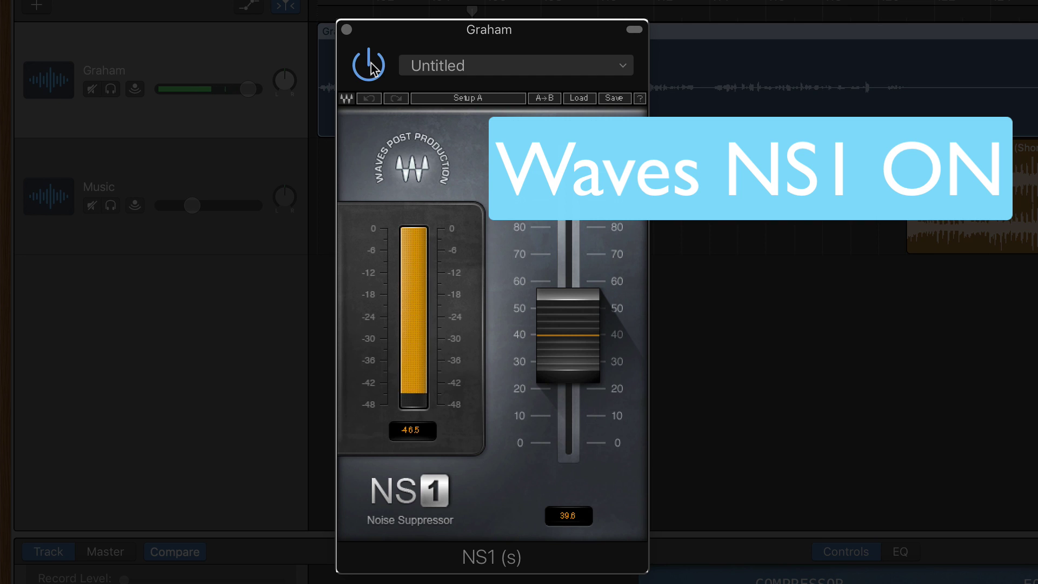
left_click(370, 66)
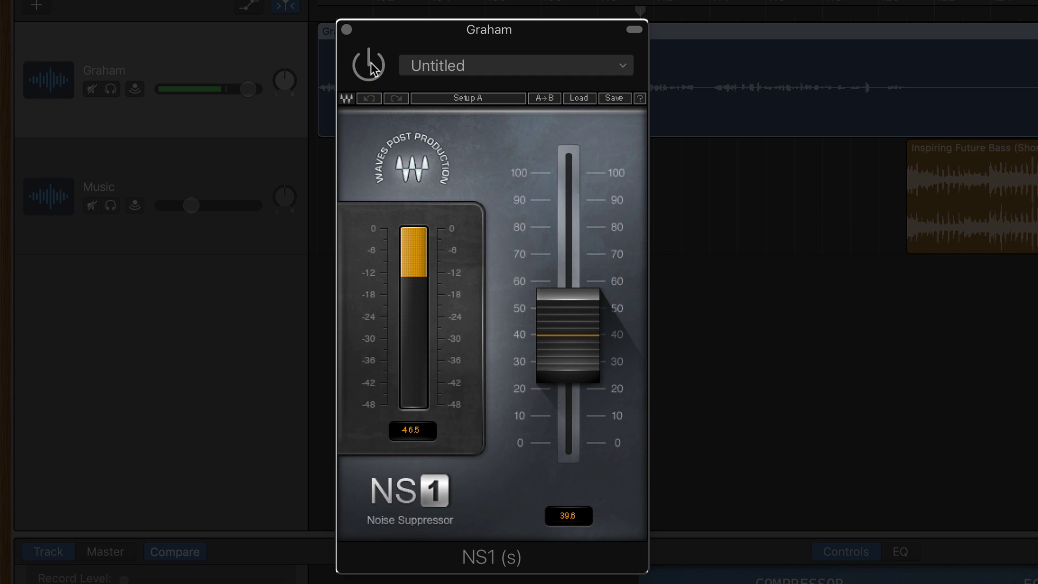
left_click(370, 66)
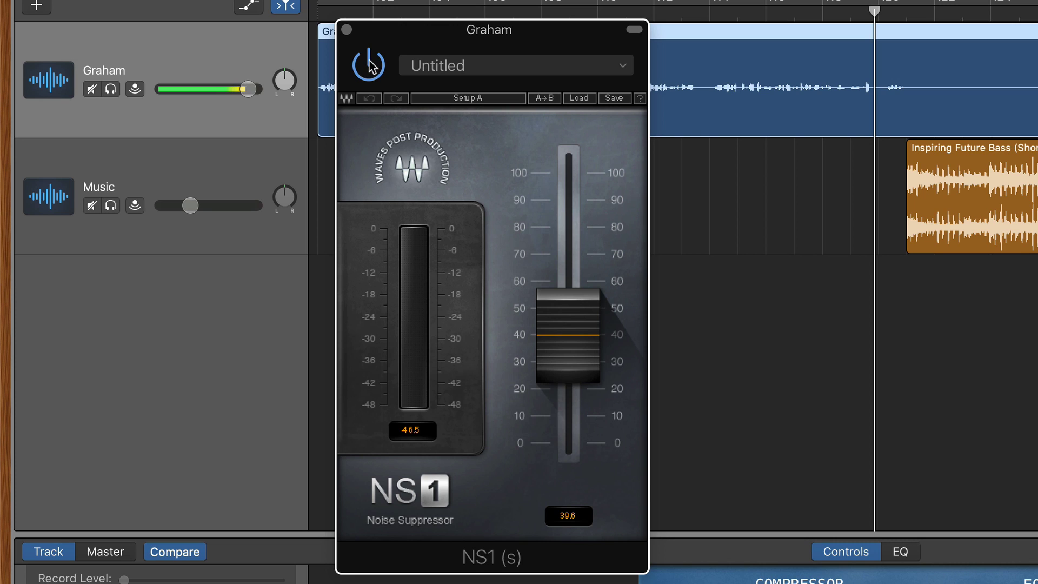
left_click(346, 29)
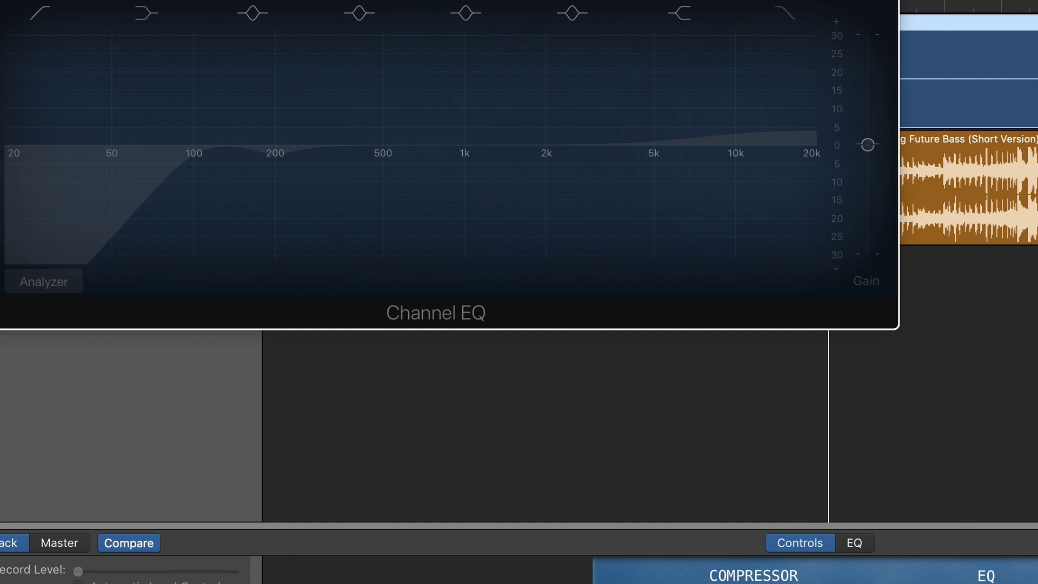
- Compare the vocal's Channel EQ on and bypassed from the start, leave it on, and close it
left_click_drag(492, 0, 470, 134)
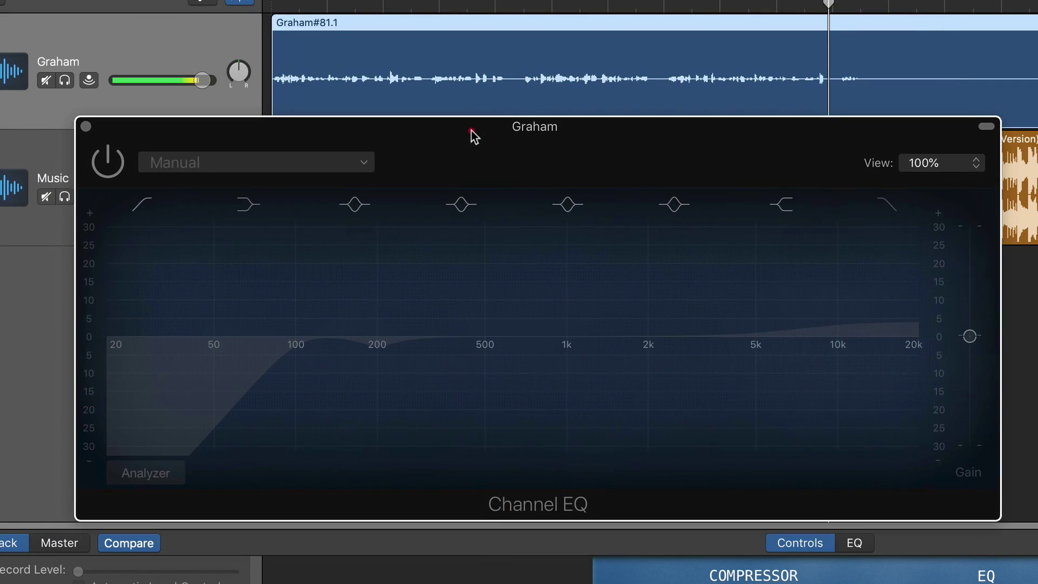
left_click(107, 163)
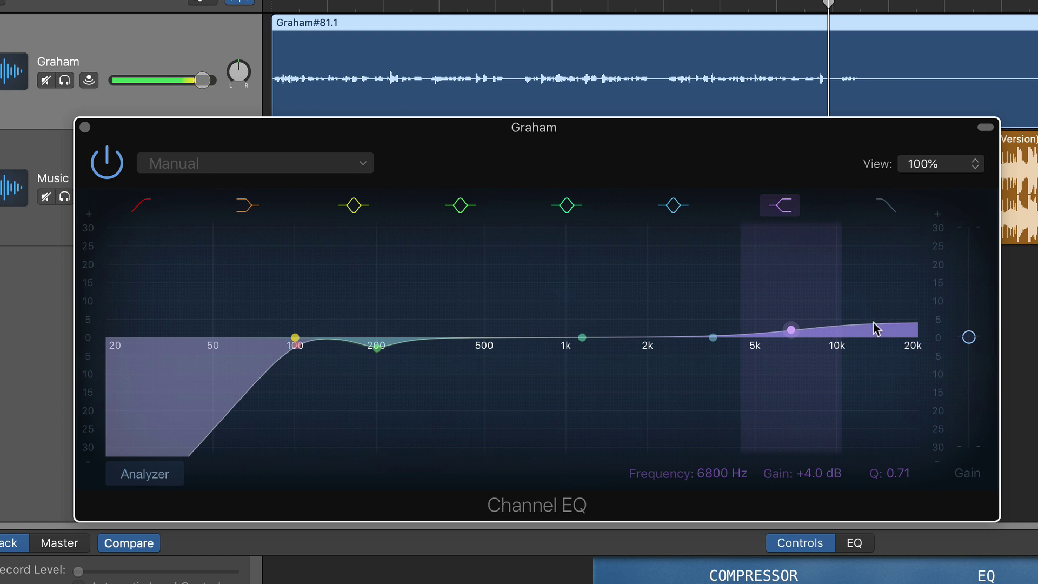
left_click(104, 156)
key("Return")
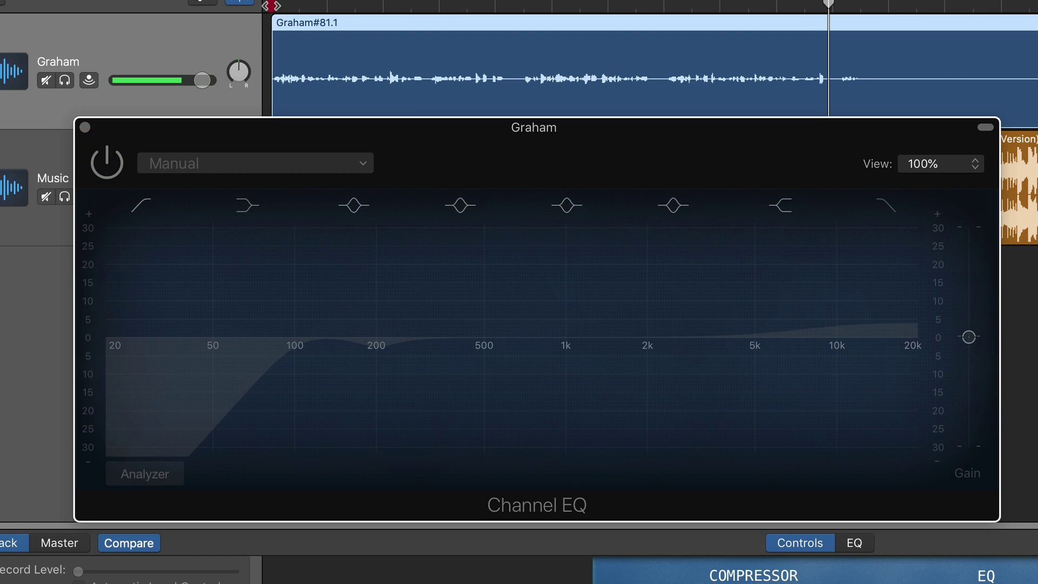
key("space")
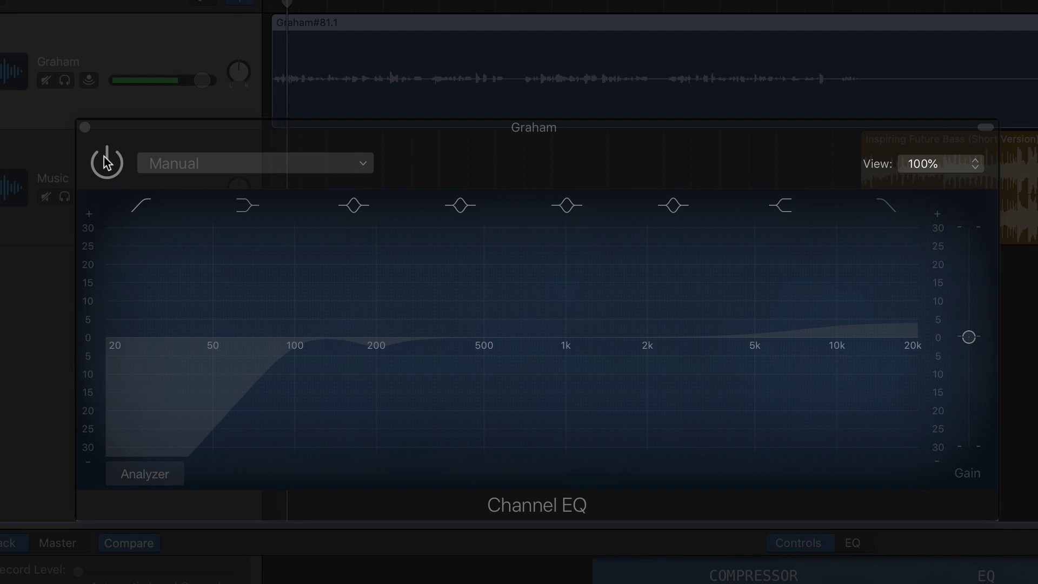
left_click(107, 162)
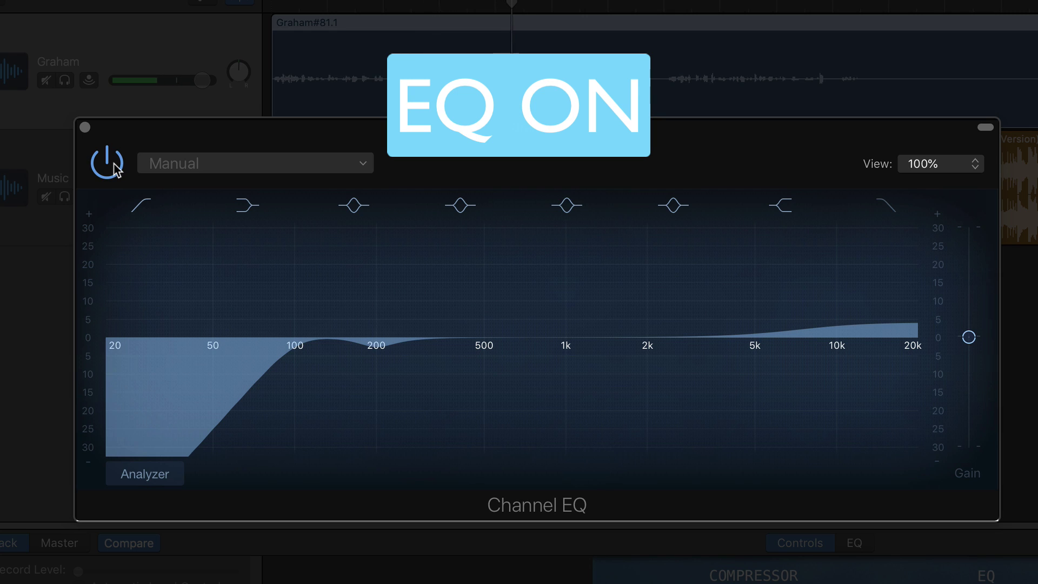
left_click(115, 166)
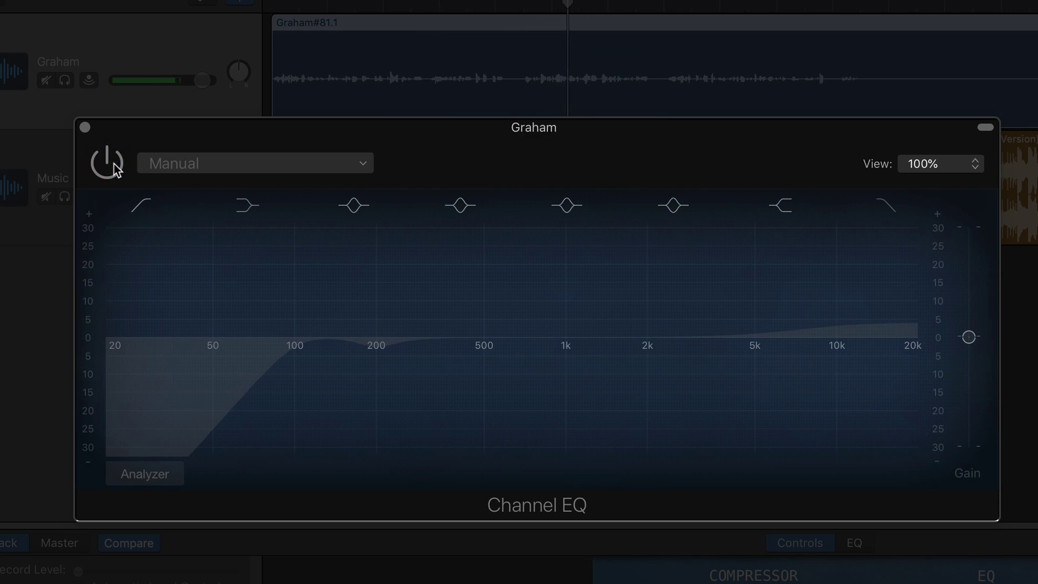
left_click(115, 168)
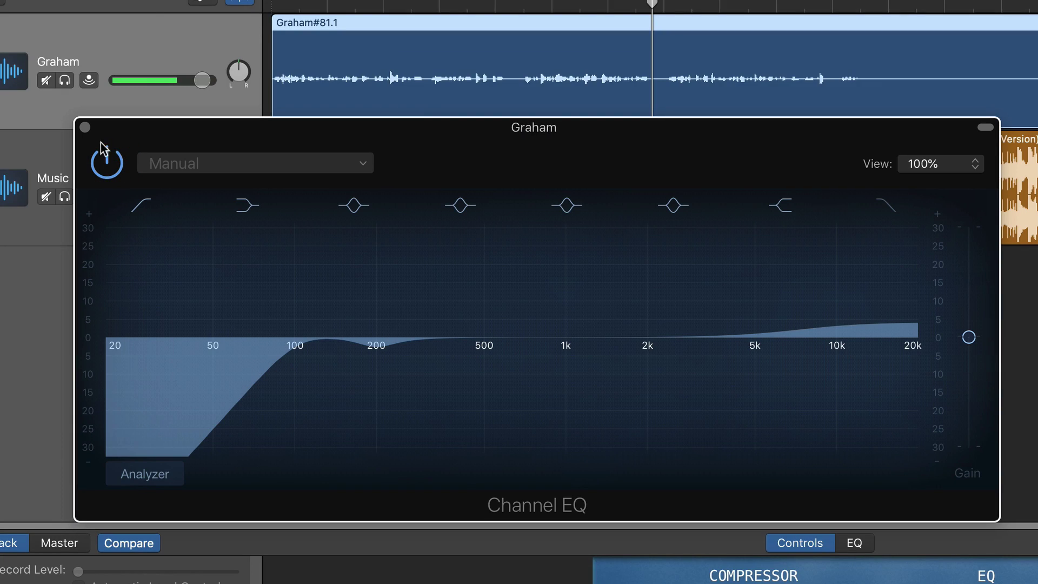
left_click(86, 128)
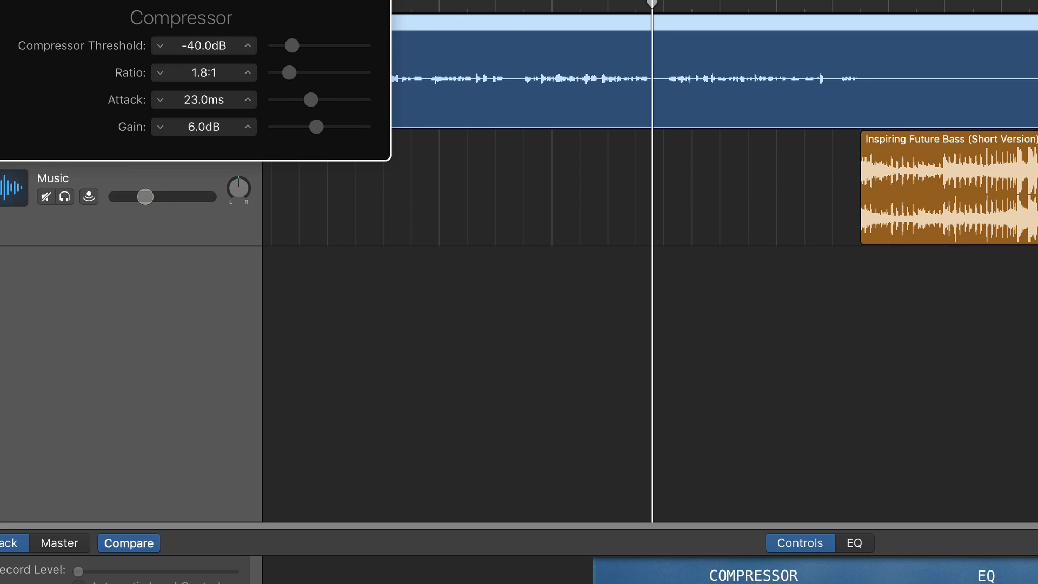
- Drag the Compressor window from the top-left corner to the centre over the tracks
left_click_drag(209, 1, 579, 171)
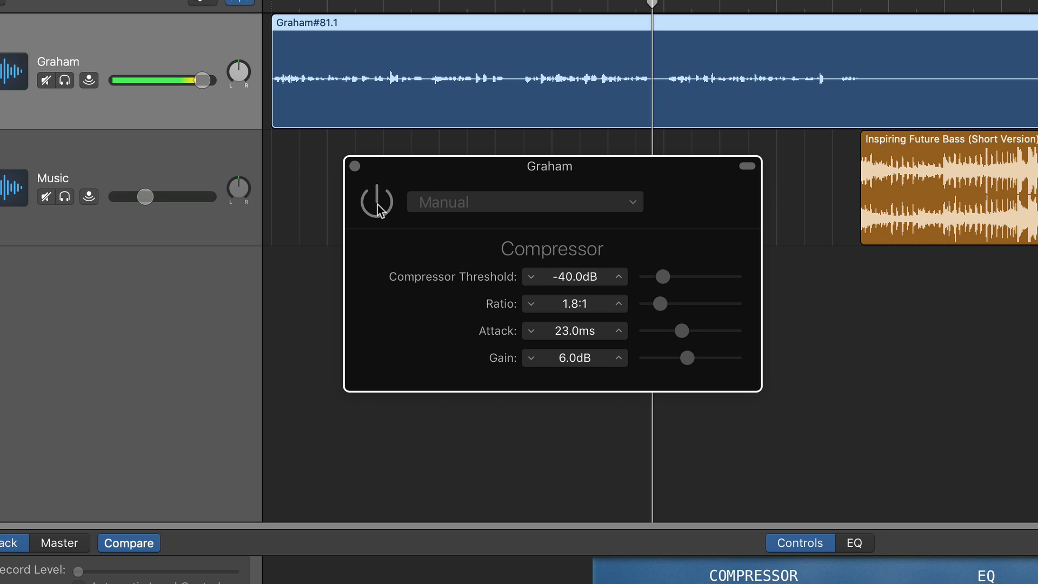
- Play the vocal from the start, switching the Compressor on, off and back on
left_click(277, 2)
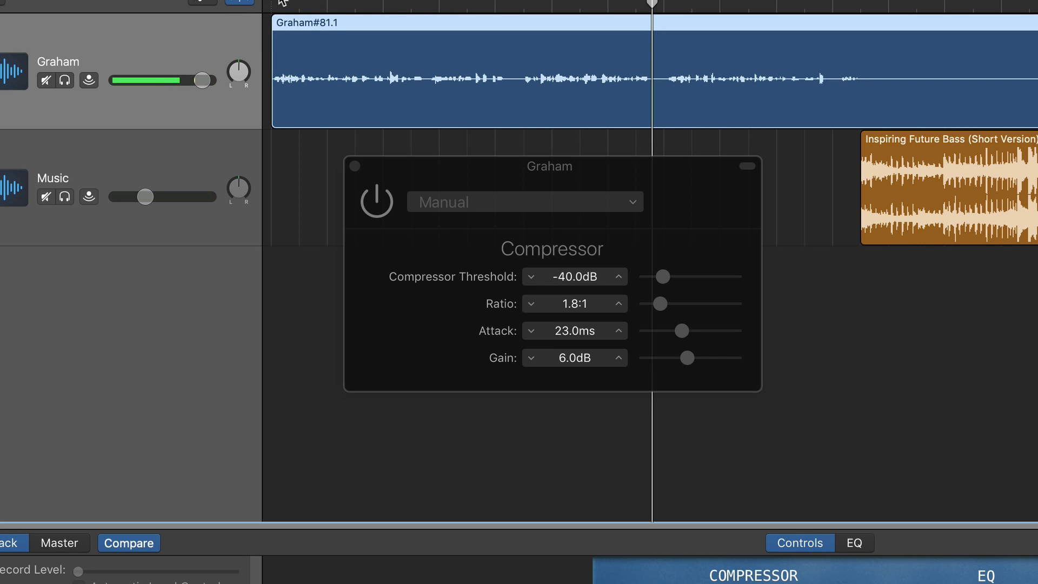
left_click(270, 5)
key("space")
left_click(381, 196)
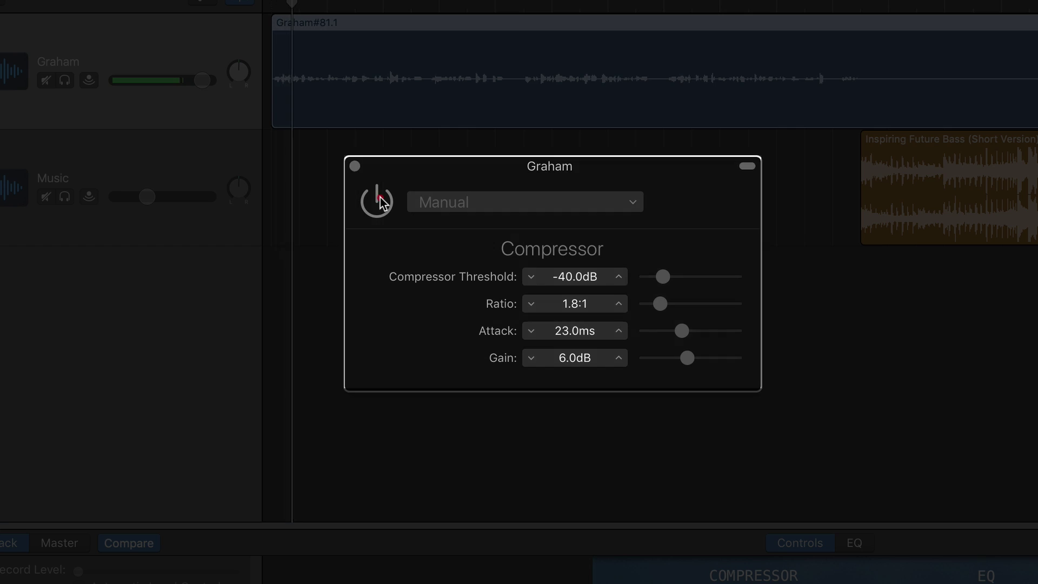
left_click(380, 197)
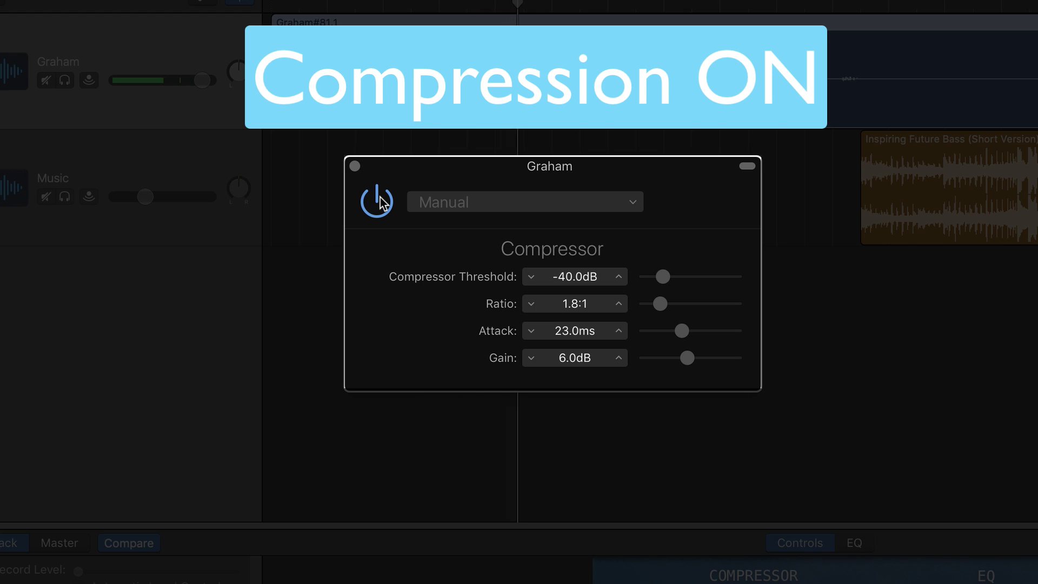
left_click(380, 197)
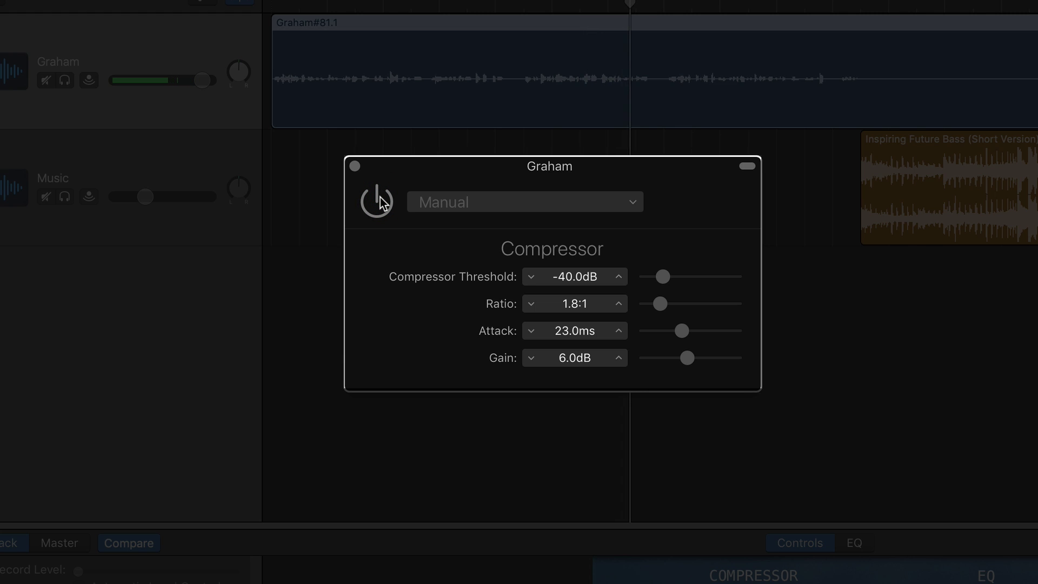
left_click(381, 198)
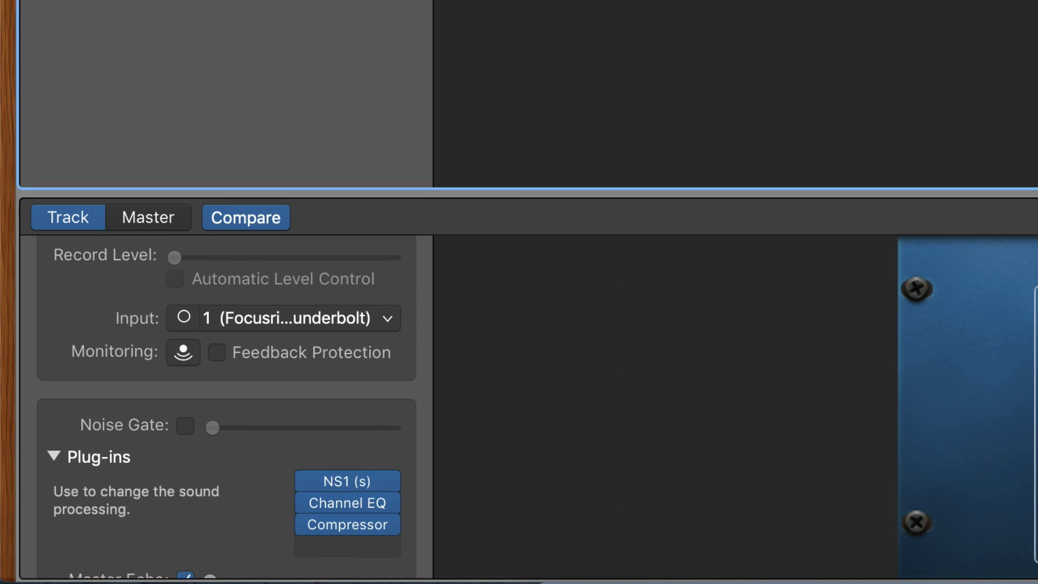
- Play the vocal from the start with Channel EQ and Compressor bypassed to hear raw audio
mouse_move(375, 480)
key("Return")
mouse_move(326, 477)
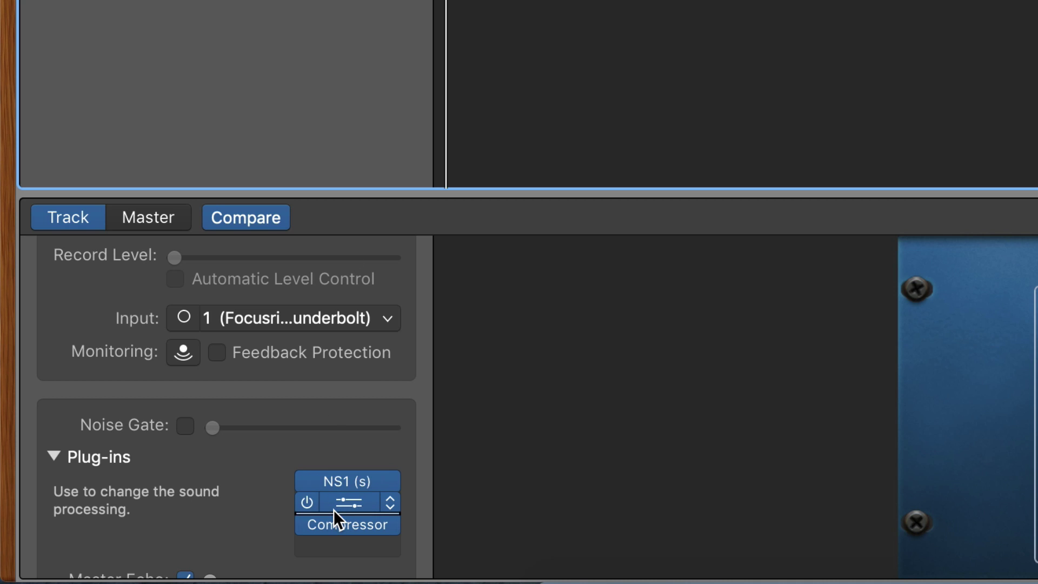
mouse_move(332, 527)
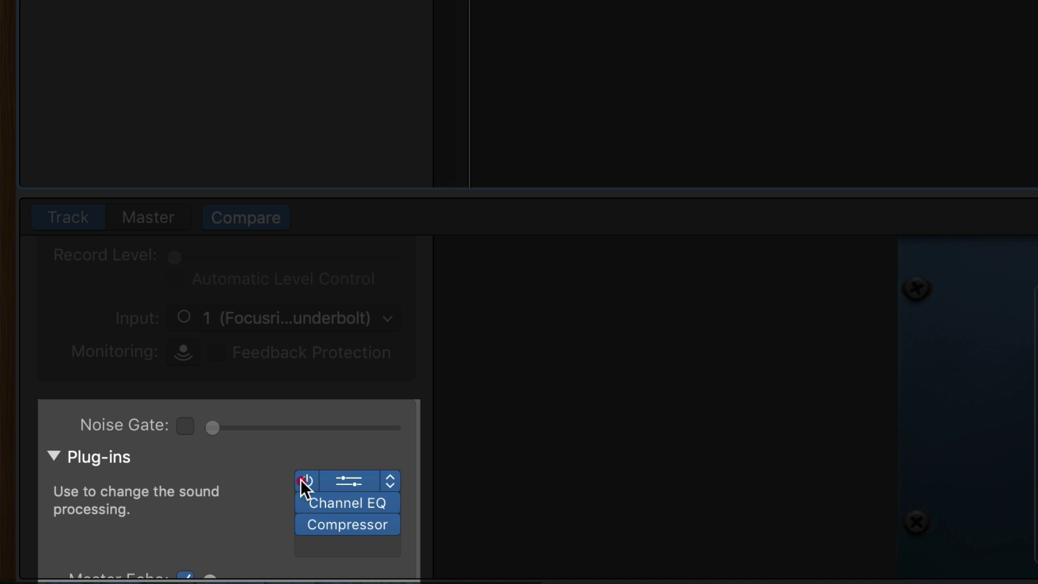
left_click(306, 503)
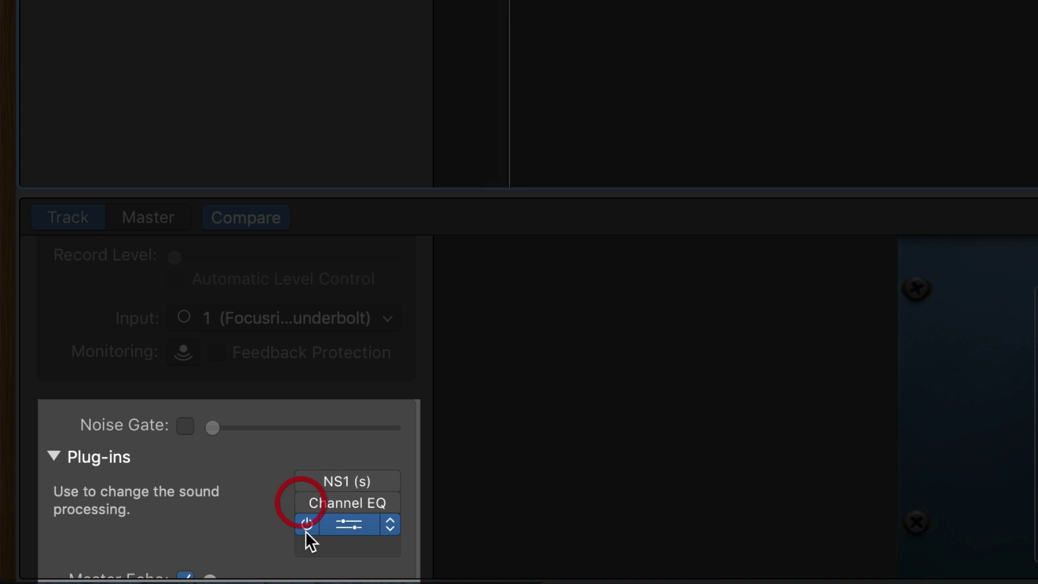
left_click(306, 532)
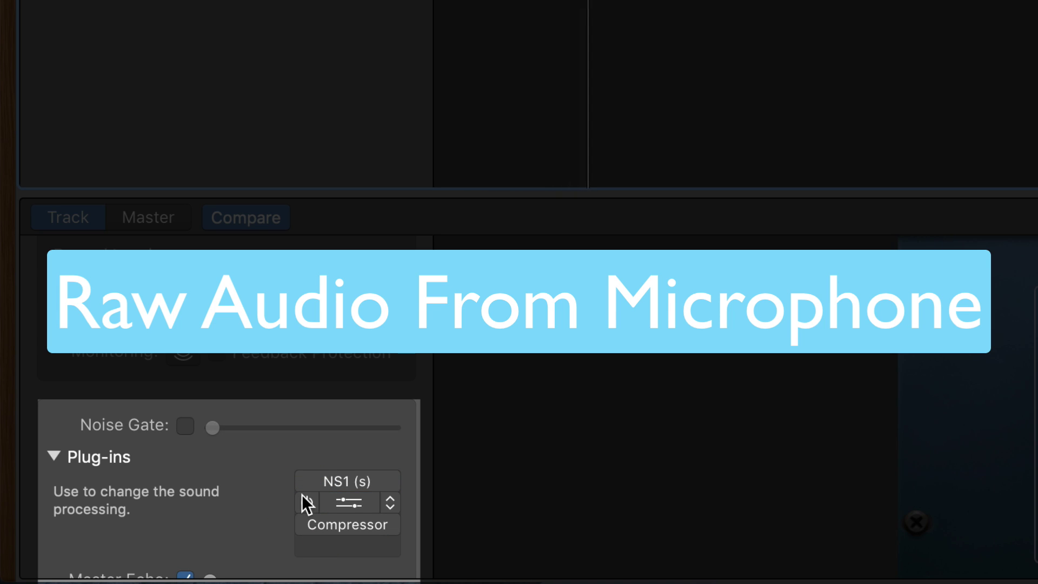
- Re-enable NS1, Channel EQ and Compressor, then show the master track's plug-in chain
left_click(304, 481)
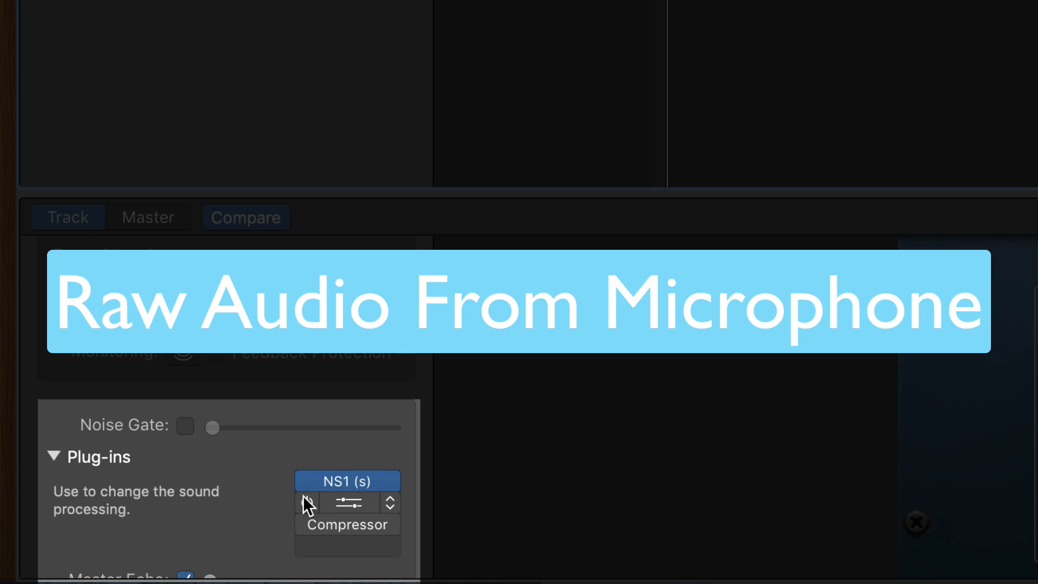
left_click(303, 496)
left_click(303, 531)
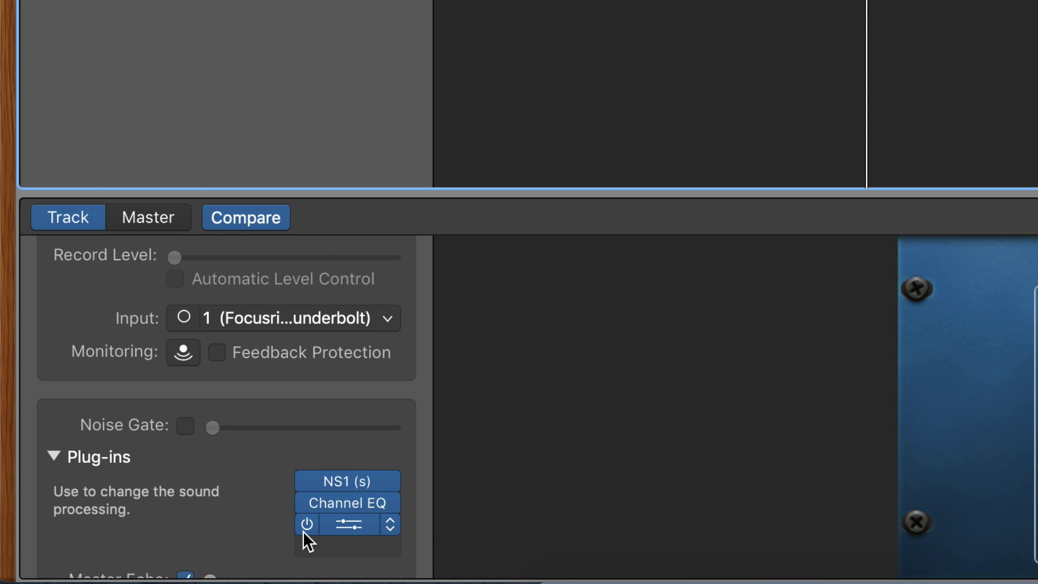
left_click(147, 216)
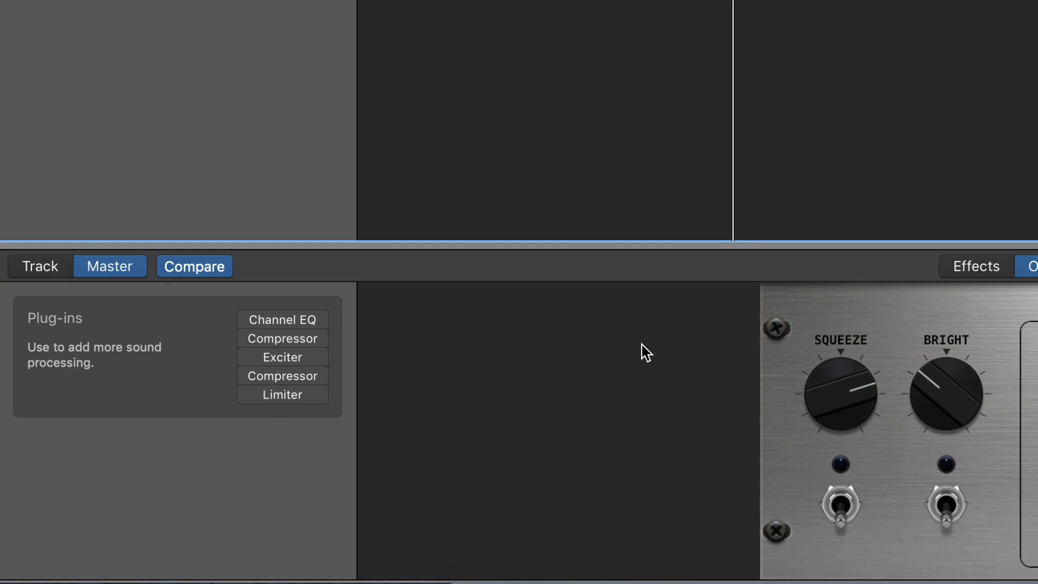
- Open the master Exciter's settings and switch the Exciter on
mouse_move(288, 359)
mouse_move(289, 394)
left_click(286, 357)
left_click(243, 358)
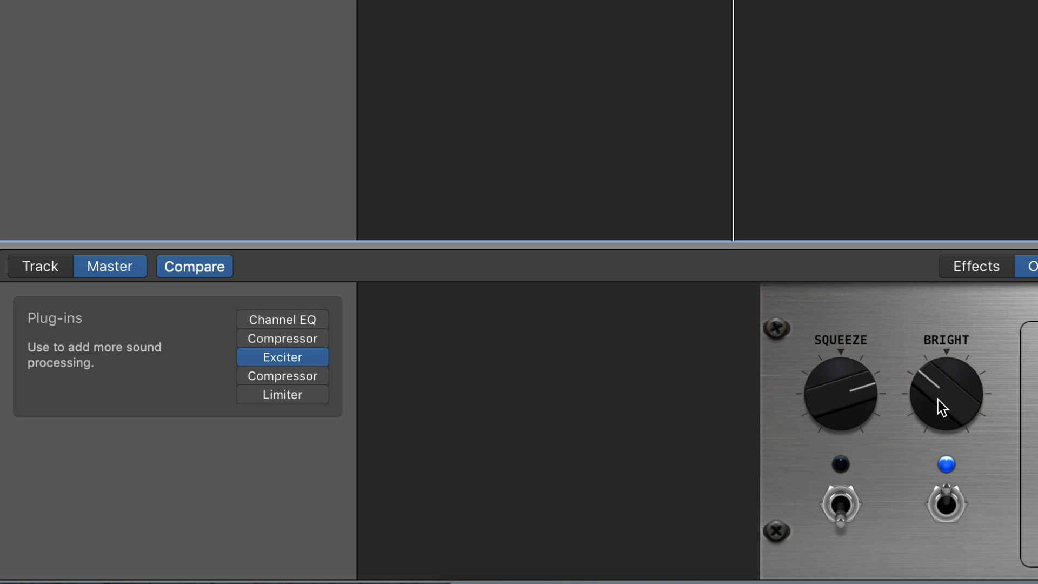
mouse_move(268, 361)
- Compare Bright off and on, leave Bright engaged, and enable the master Limiter
left_click(952, 502)
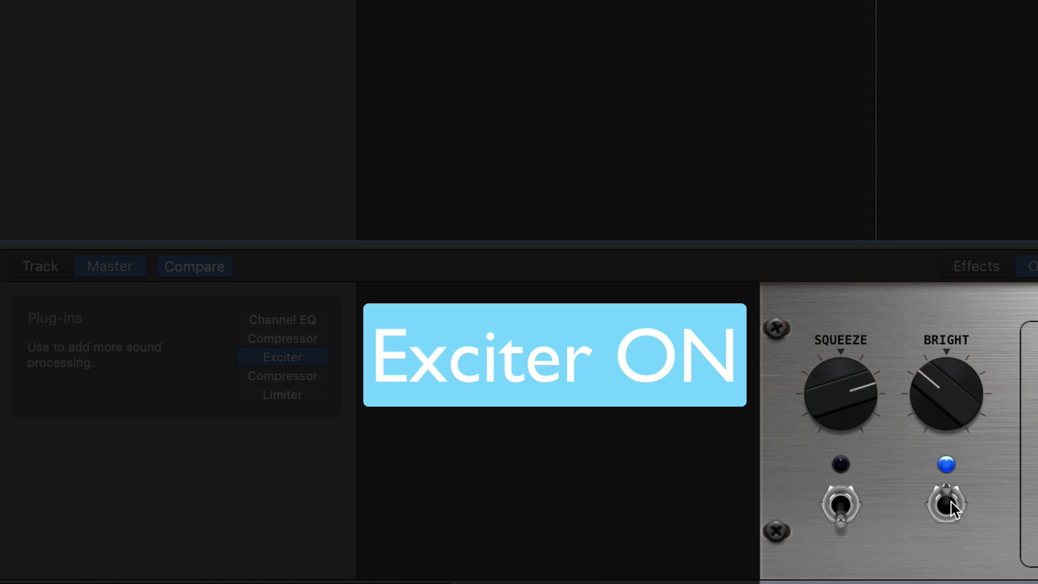
left_click(952, 503)
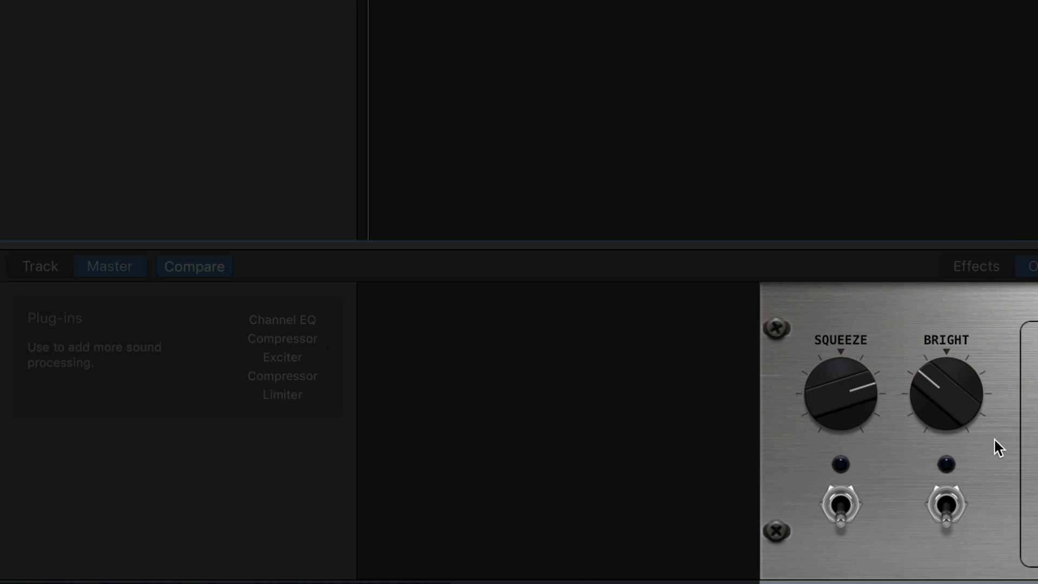
left_click(943, 511)
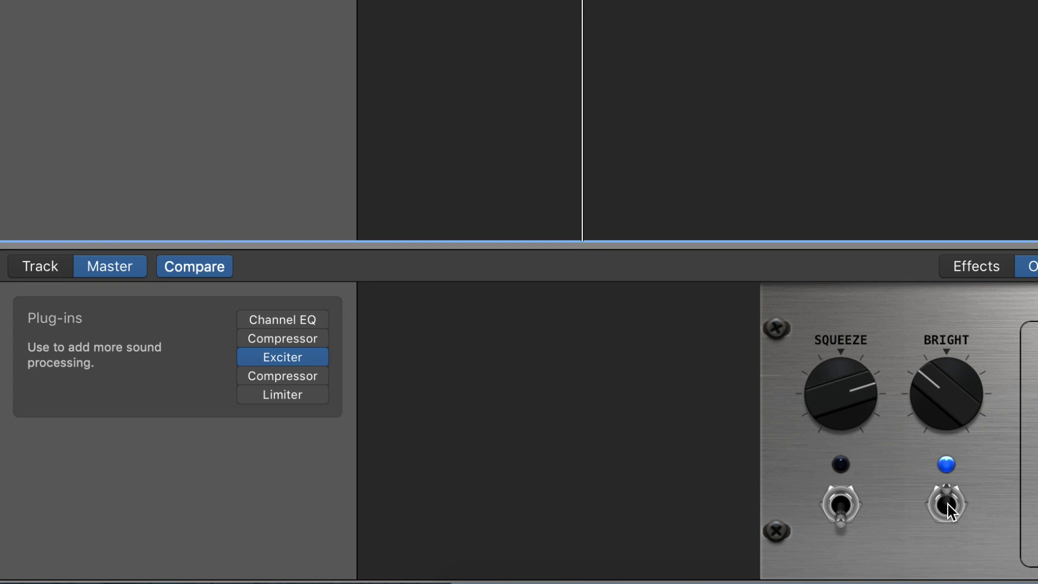
left_click(247, 396)
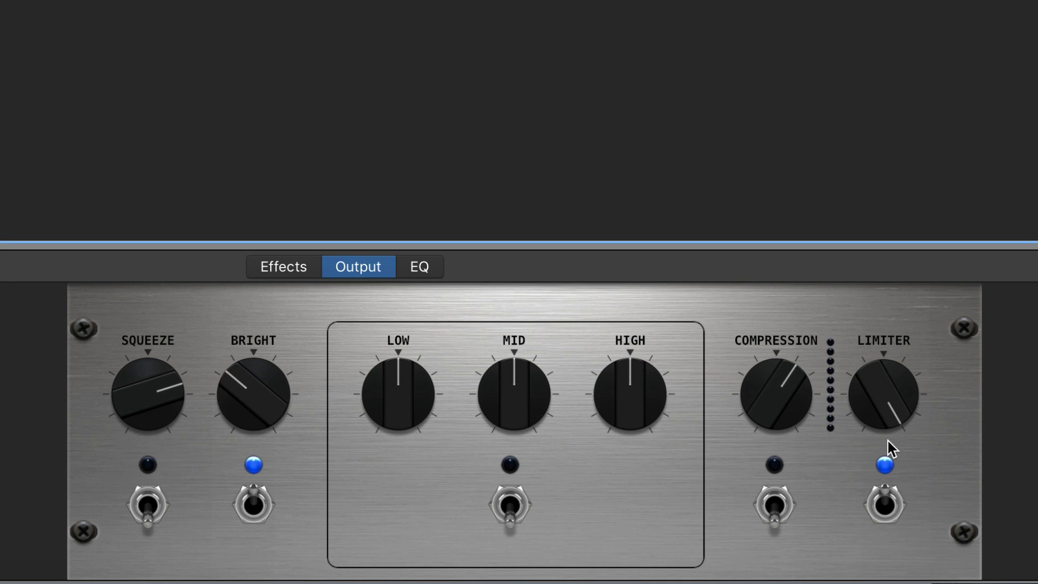
- Flip the Output panel's LIMITER off and back on during playback to compare
left_click(887, 506)
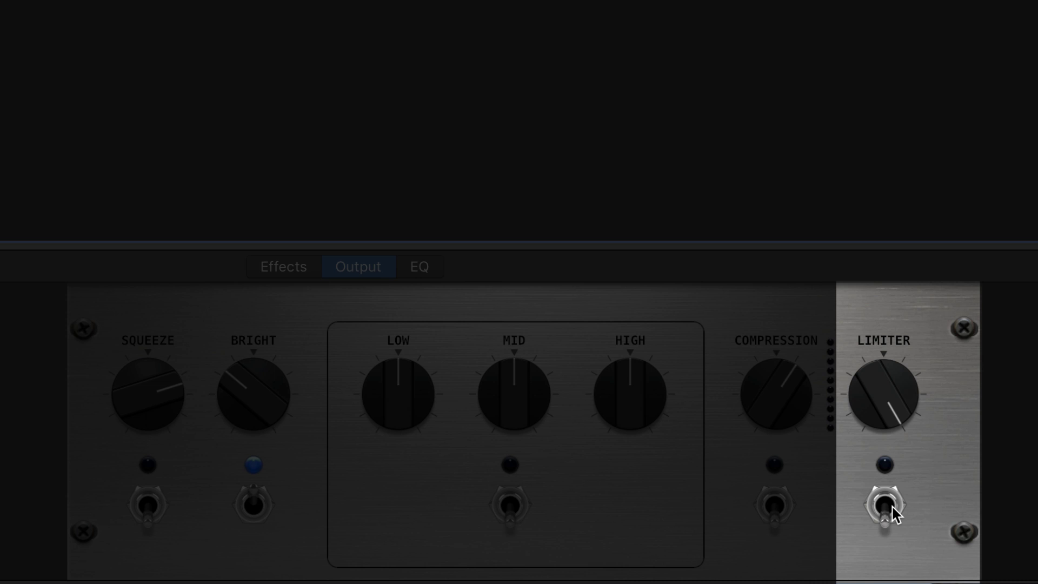
left_click(892, 506)
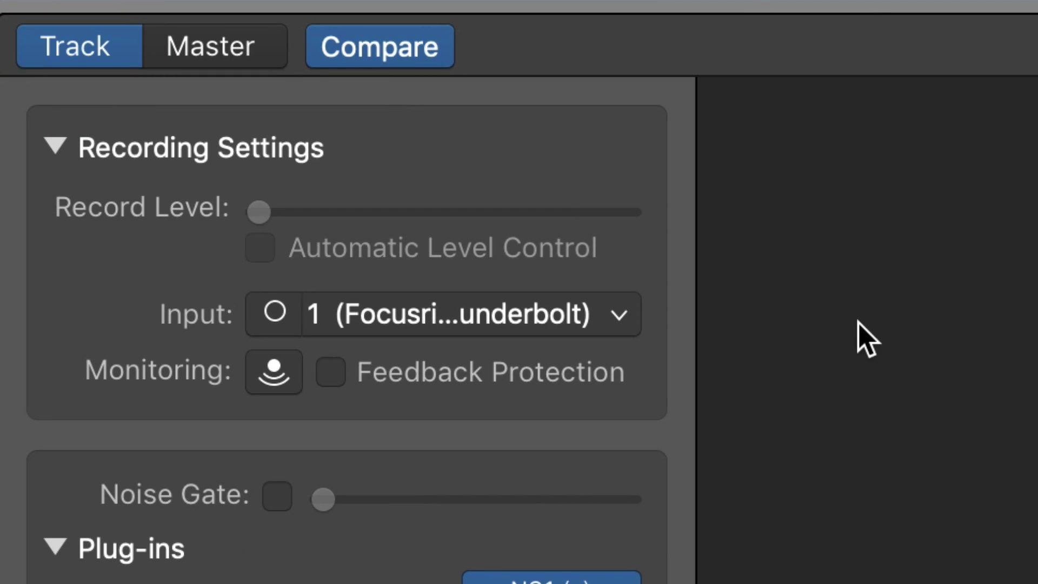
- Bypass the vocal's Compressor, Channel EQ and NS1 to hear the raw recording
scroll(516, 494, "down", 4)
mouse_move(514, 494)
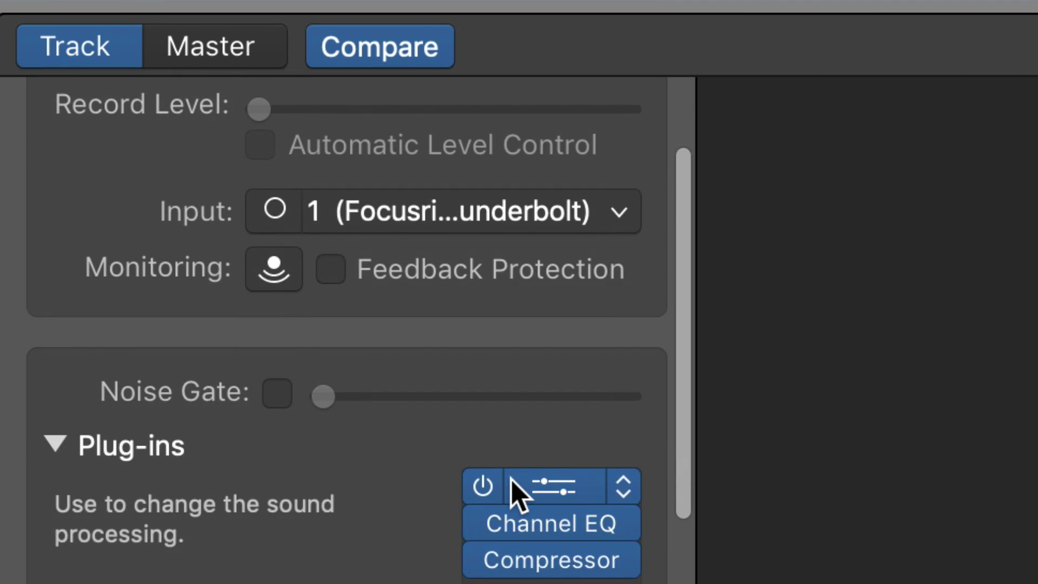
scroll(506, 500, "down", 1)
mouse_move(482, 520)
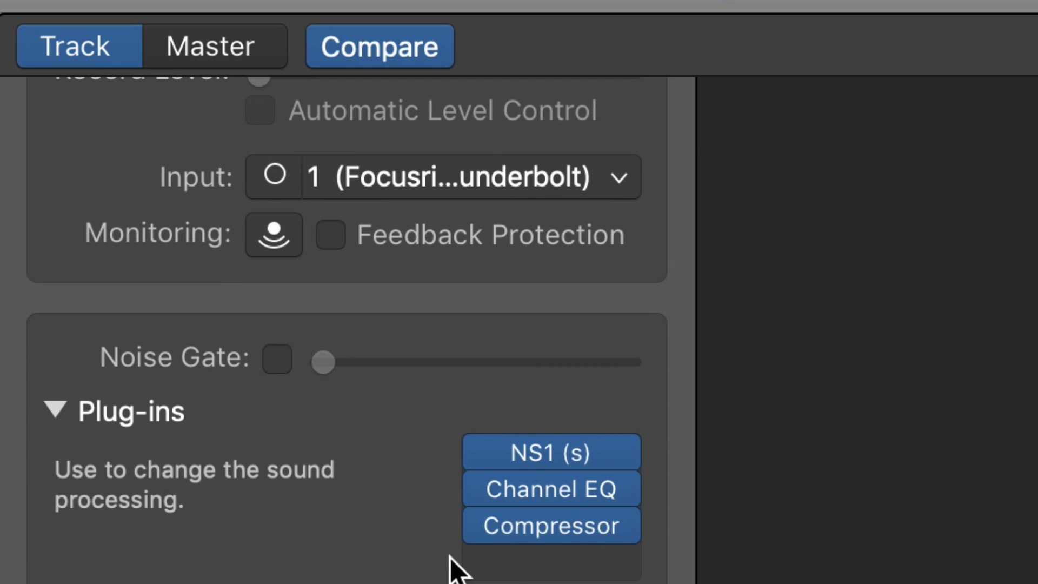
left_click(482, 526)
left_click(481, 488)
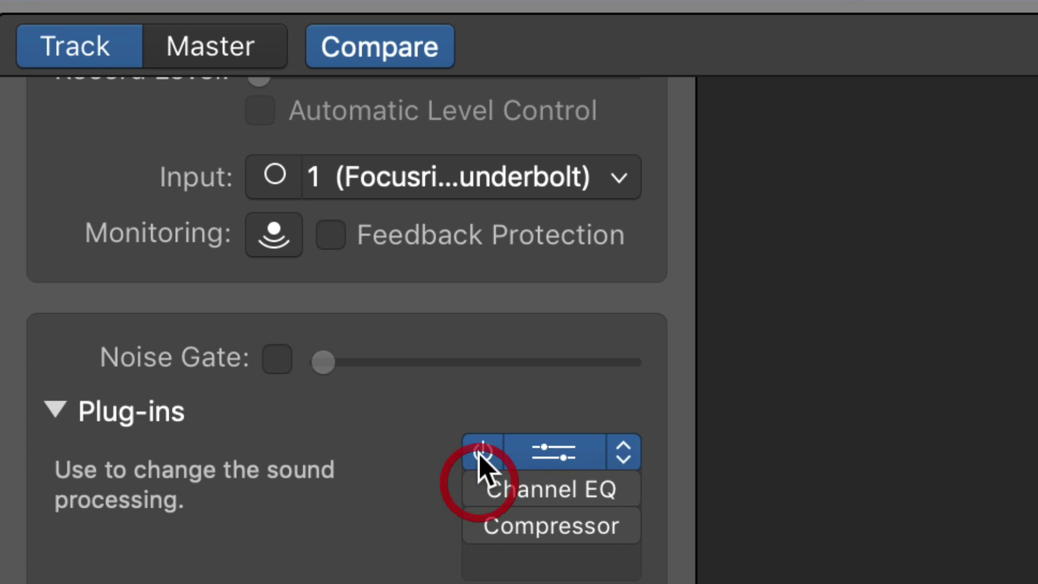
left_click(483, 452)
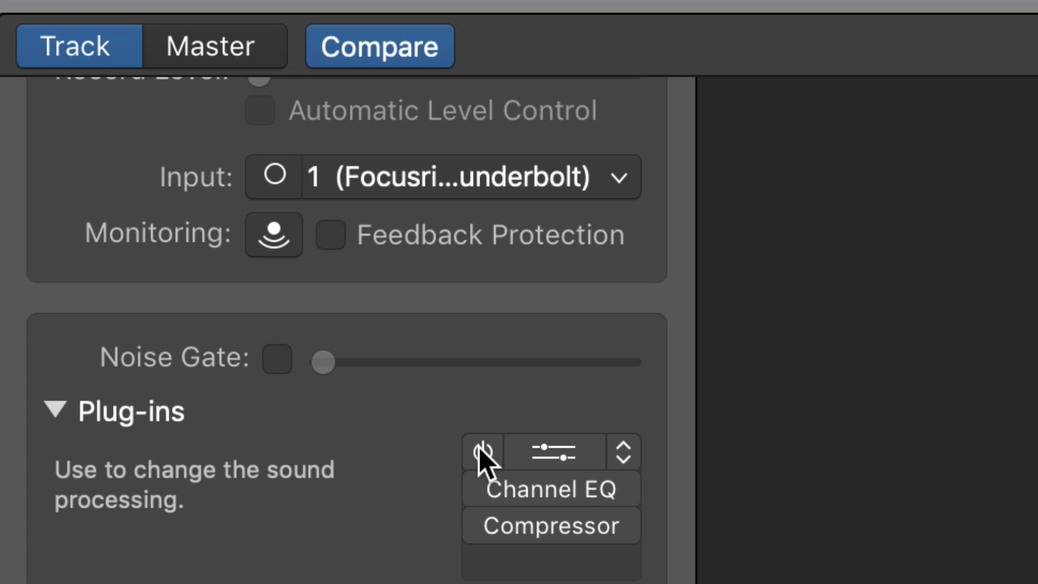
- Re-enable NS1, Channel EQ and Compressor on the vocal track
left_click(483, 452)
left_click(479, 487)
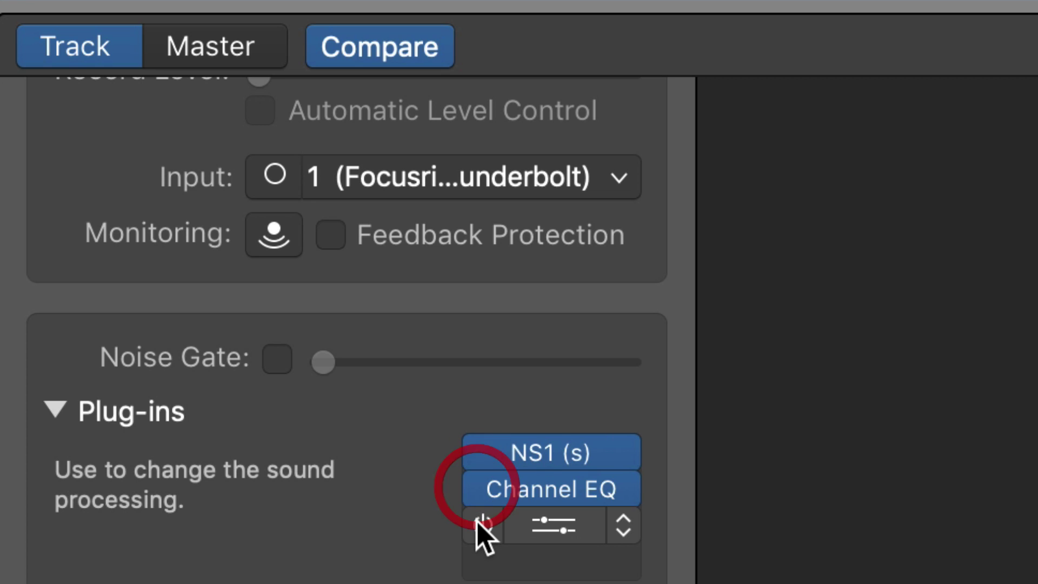
left_click(483, 526)
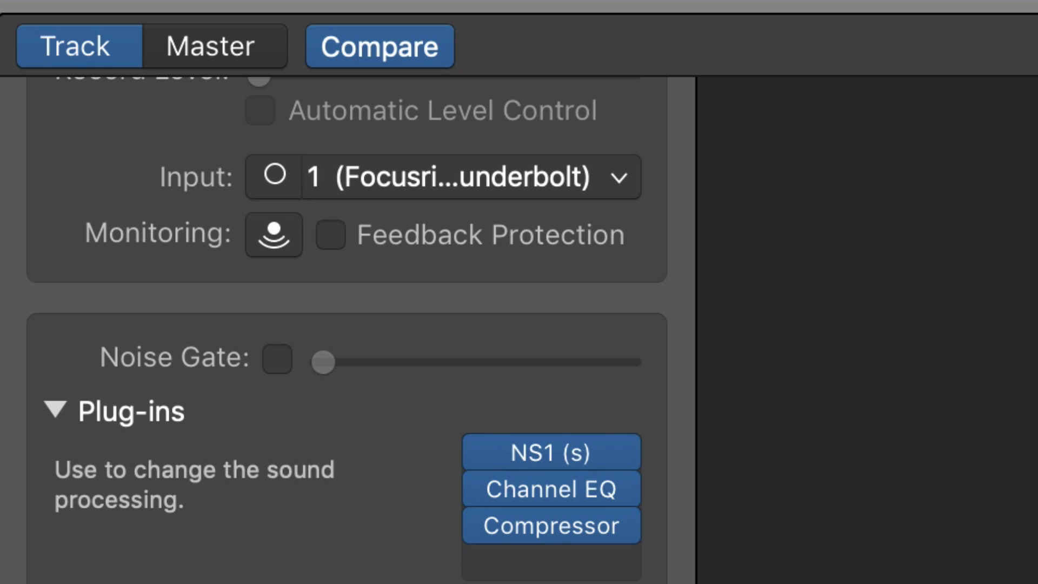